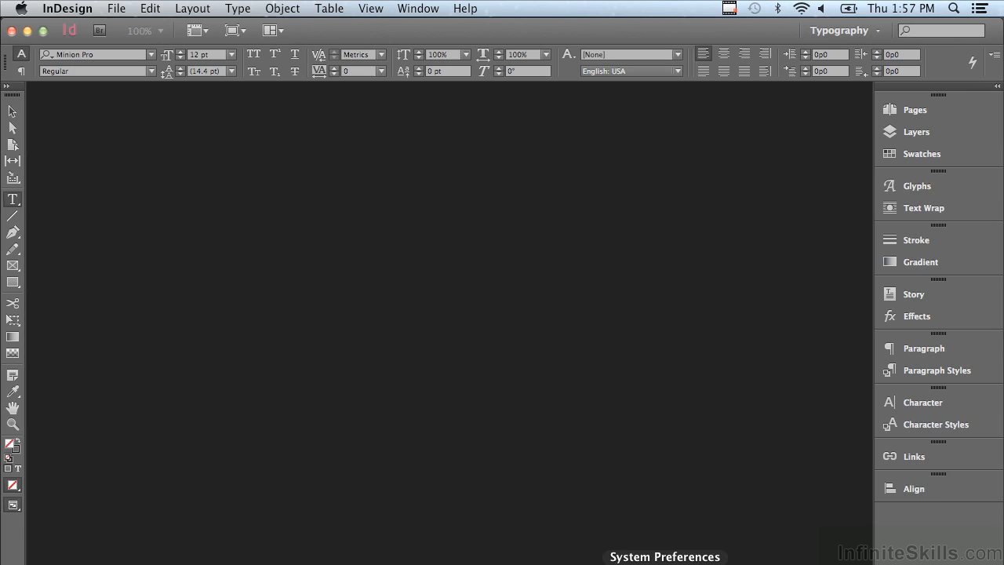
Set both the horizontal and vertical ruler units to inches in the Units & Increments preferences.
key(super+k)
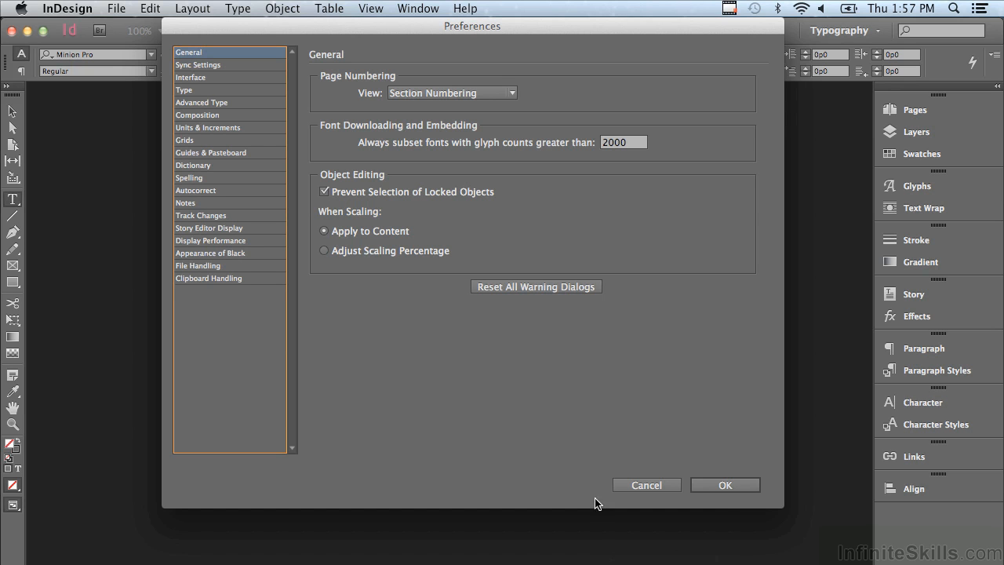
click(201, 127)
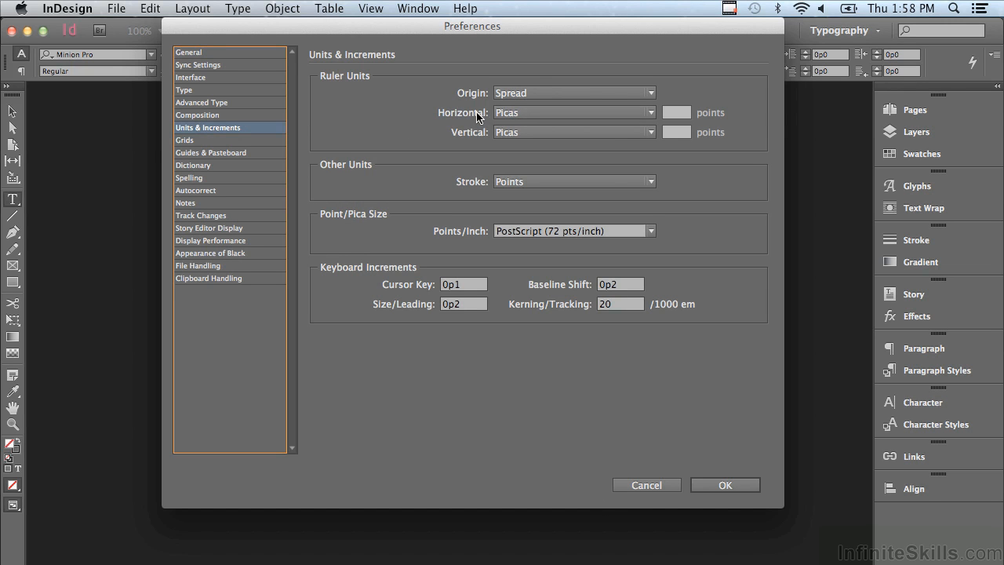
click(534, 112)
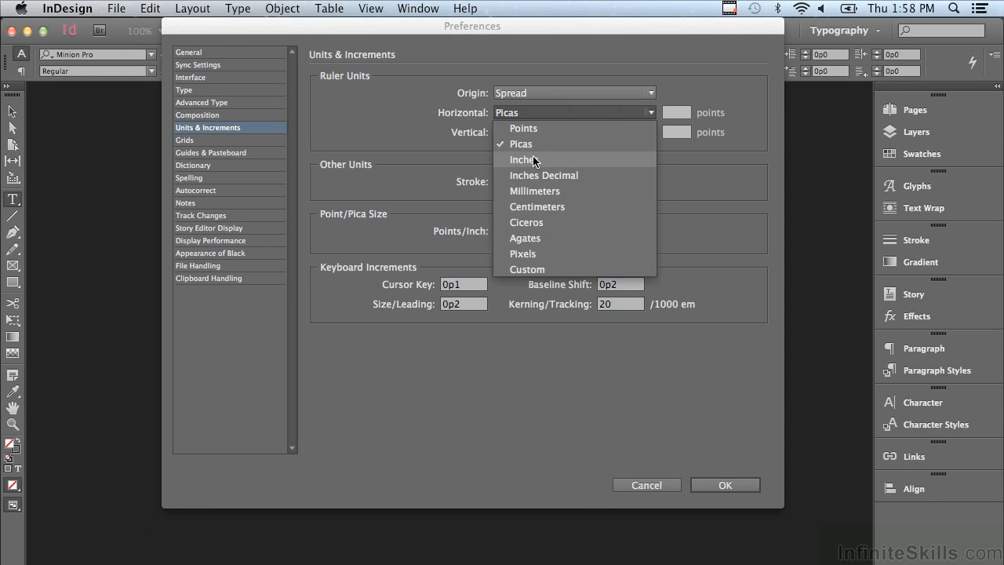
click(535, 160)
click(537, 132)
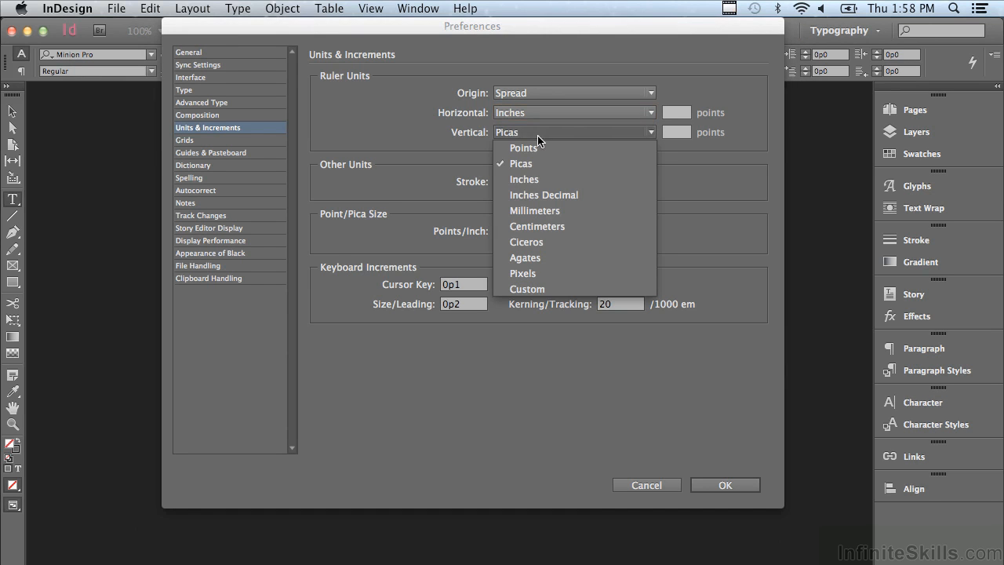
click(539, 180)
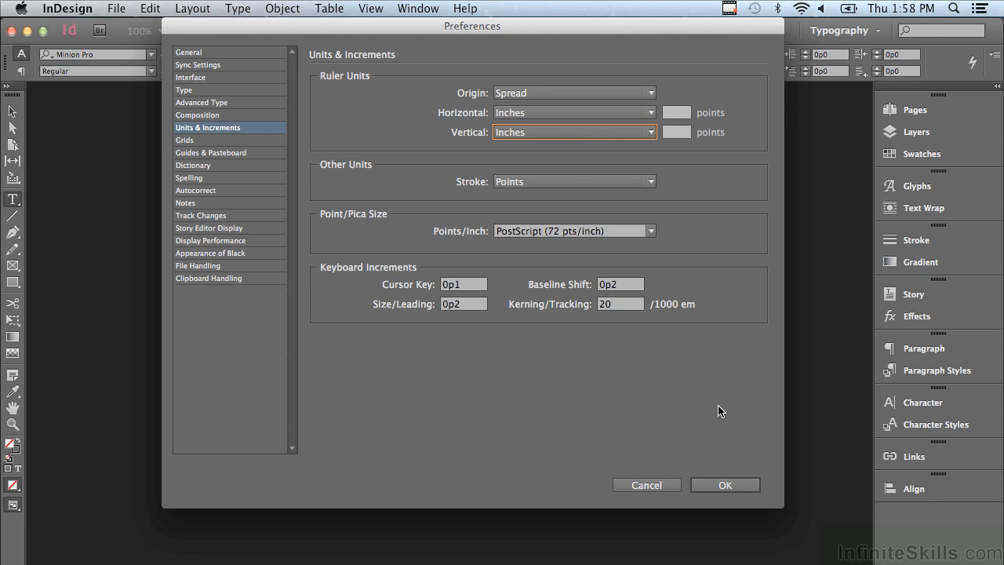
click(696, 481)
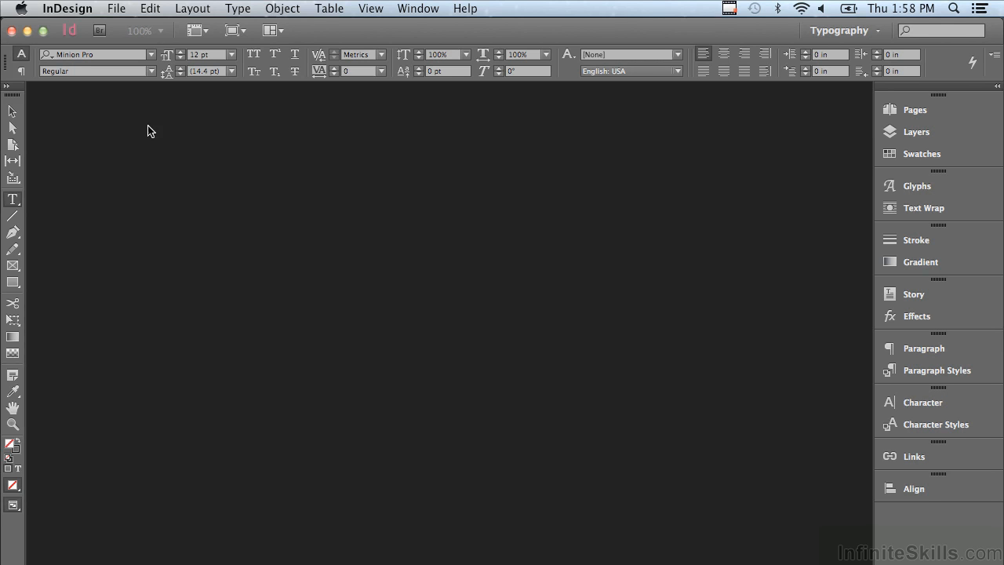
Start a new document with the Print intent and keep the Bleed and Slug options expanded.
click(114, 8)
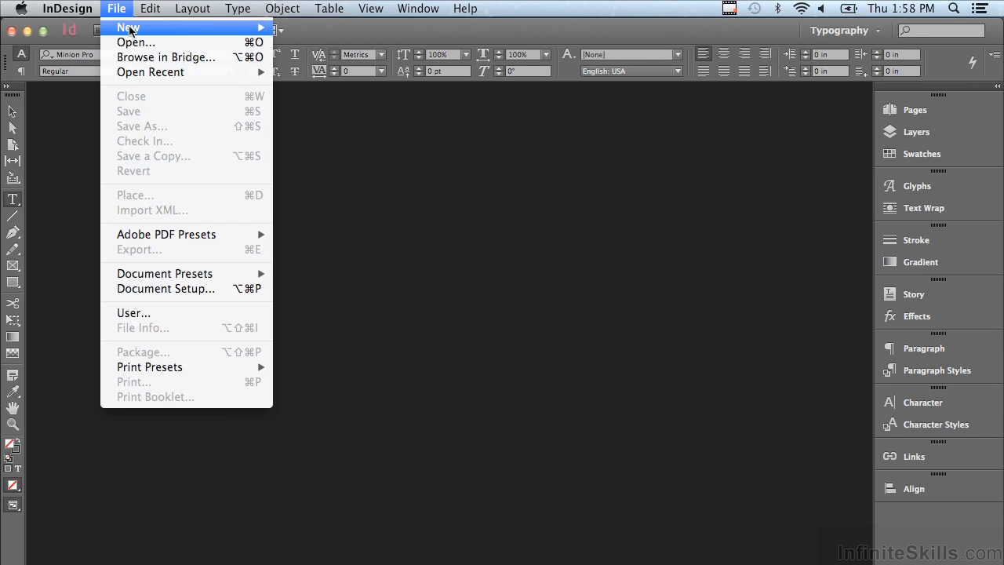
mouse_move(132, 28)
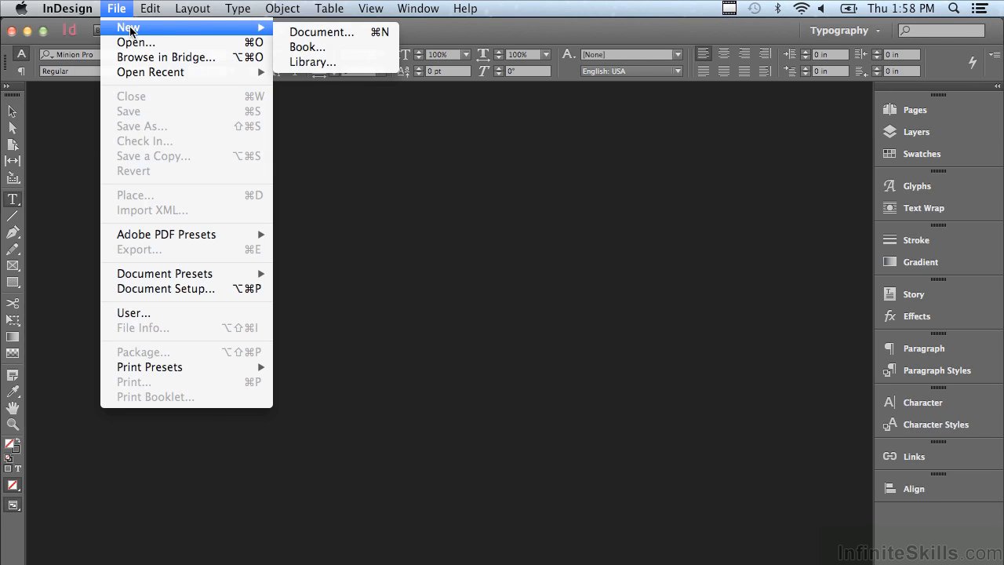
click(299, 37)
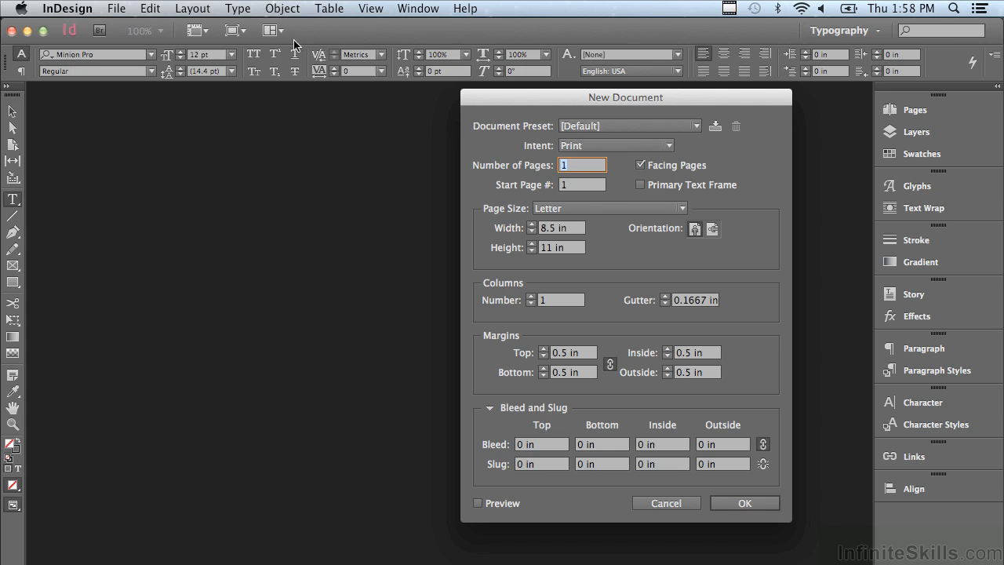
click(490, 408)
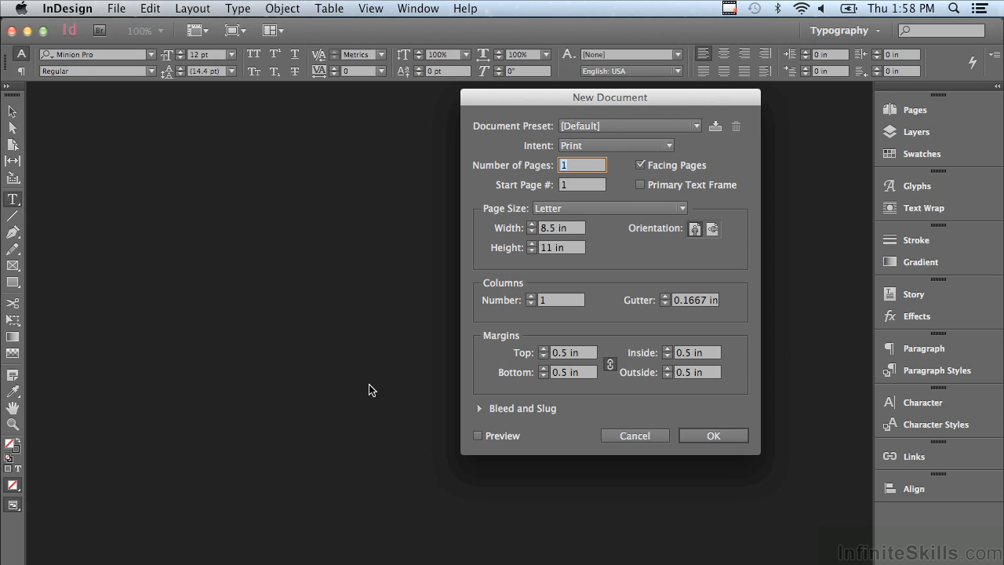
click(480, 409)
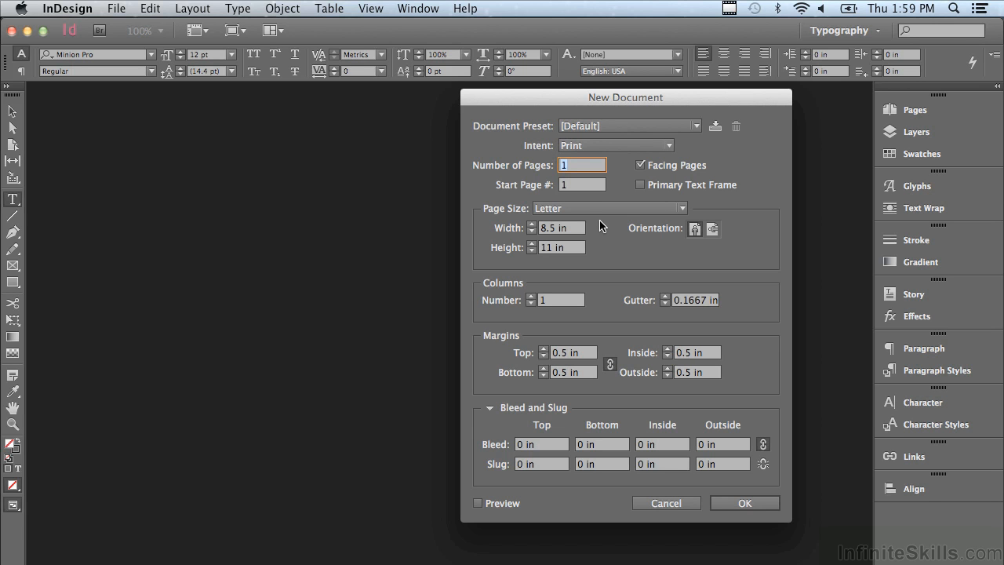
click(604, 145)
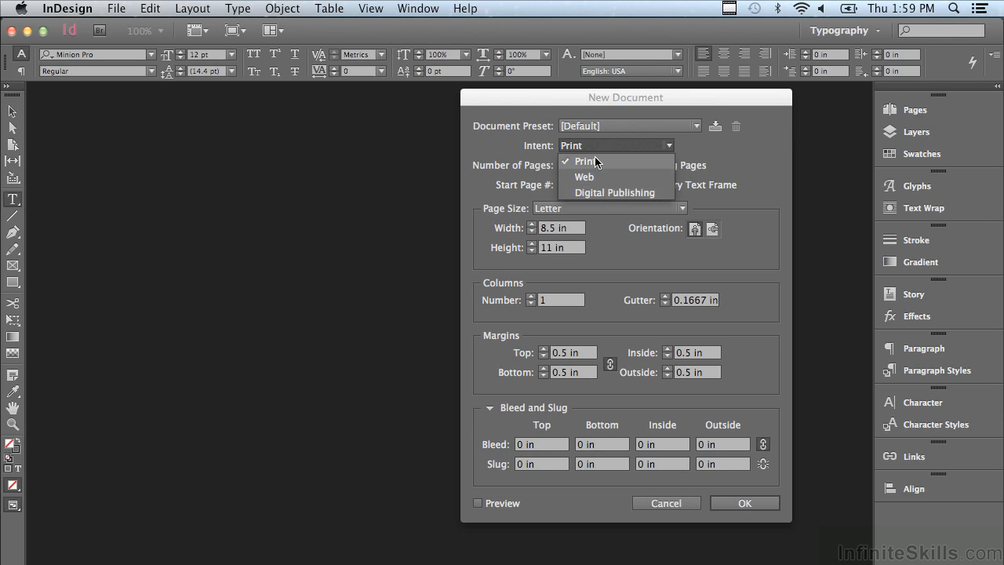
click(592, 162)
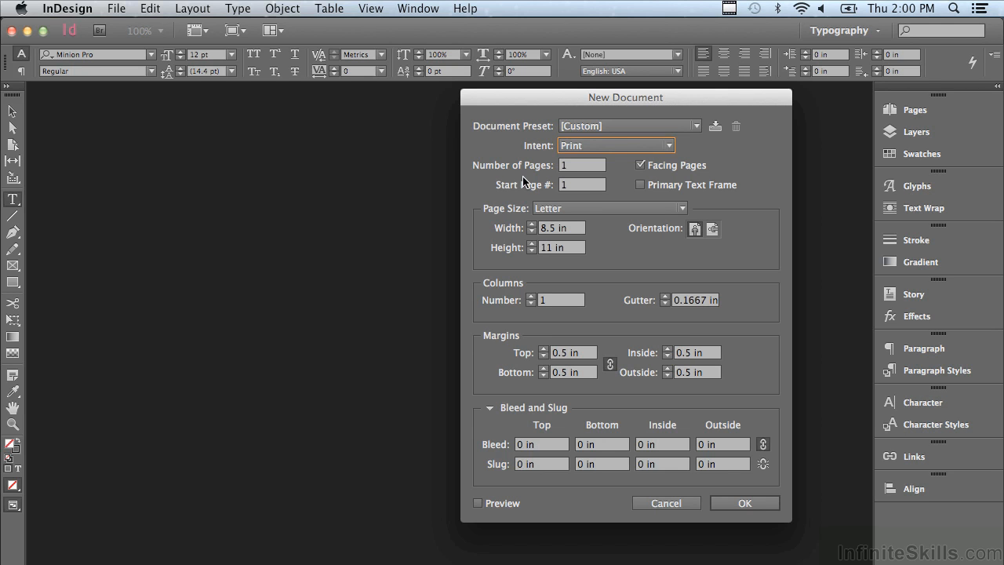
Try to set the new document's number of pages to 0.
key(Tab)
text(0)
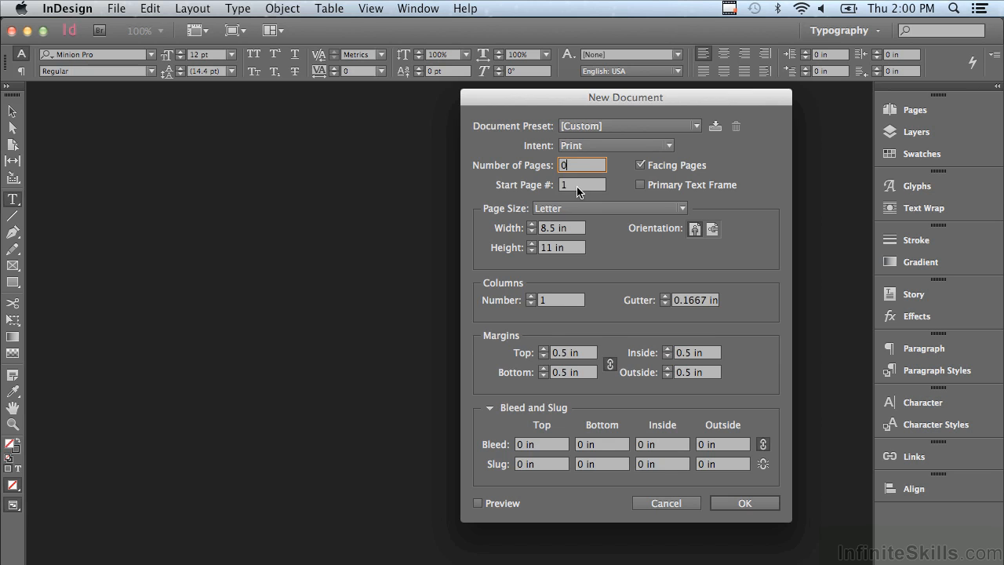
key(Tab)
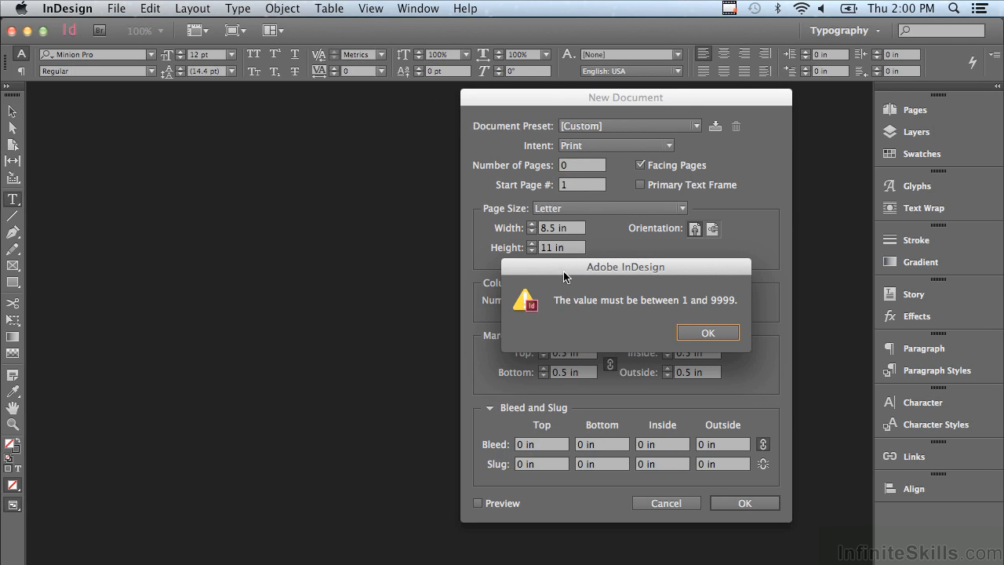
click(698, 333)
click(571, 165)
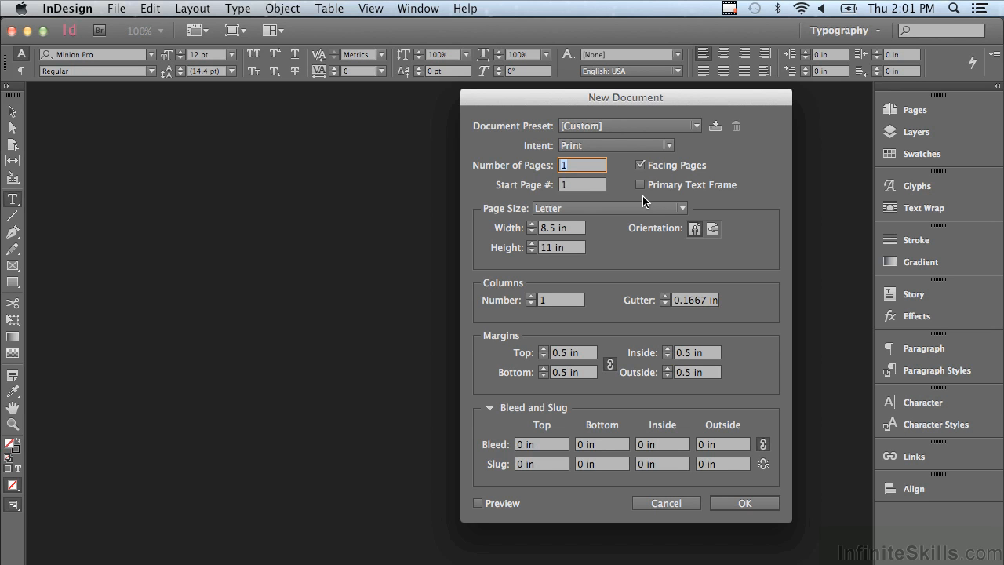
Review the preset page sizes available for the new document.
click(573, 229)
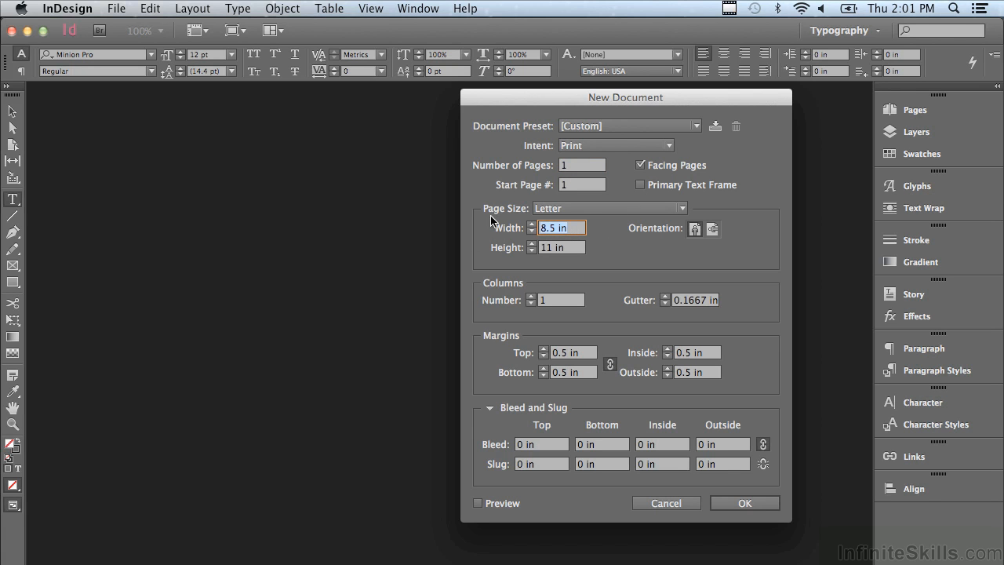
click(550, 208)
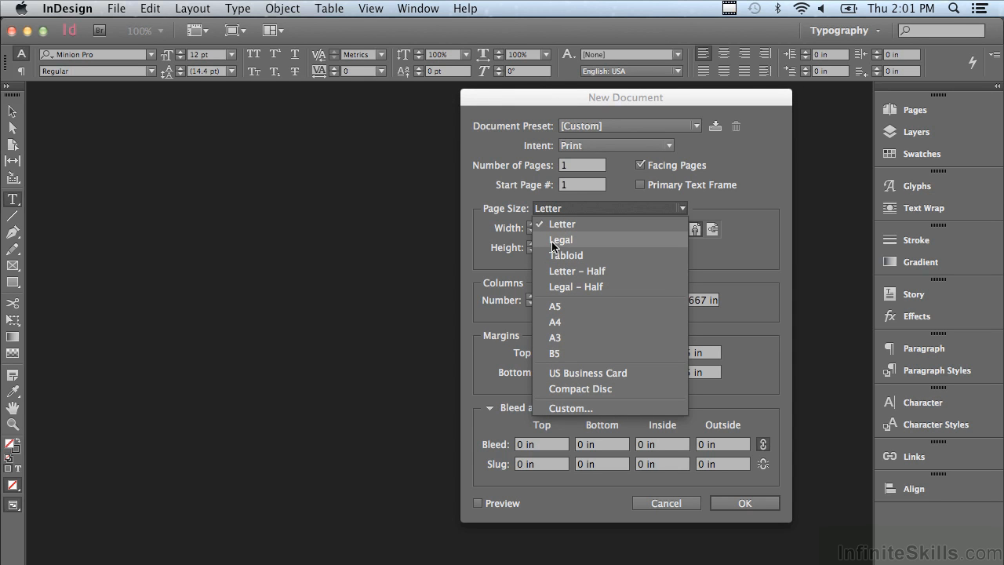
click(474, 229)
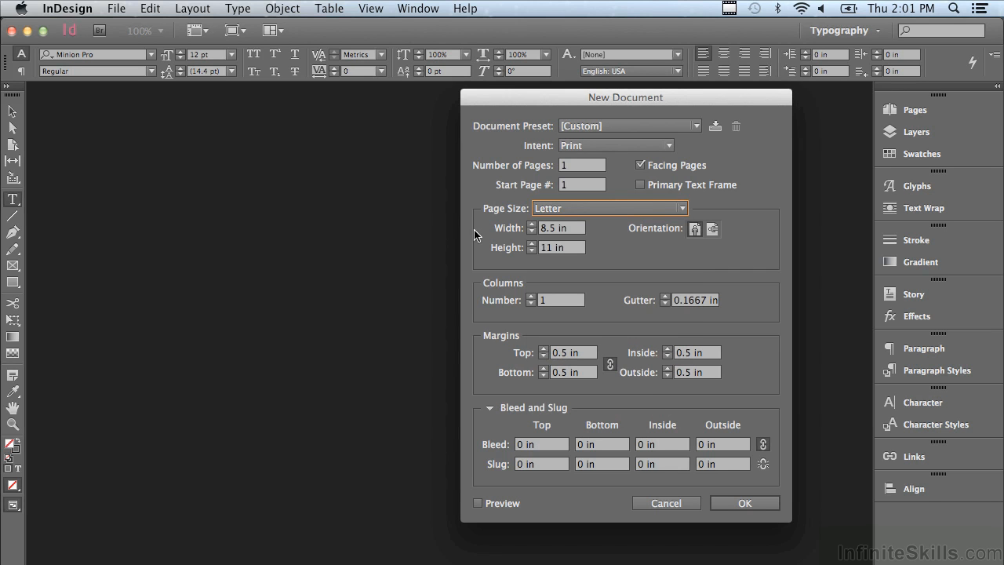
Try a page width of 0, and switch the orientation to landscape and back to portrait.
drag(576, 227, 455, 251)
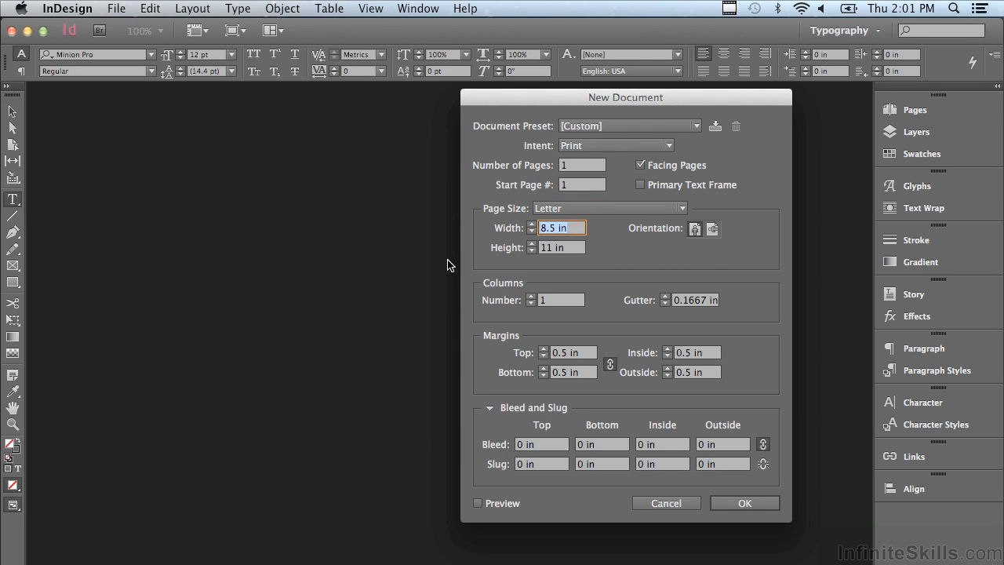
text(0)
click(554, 250)
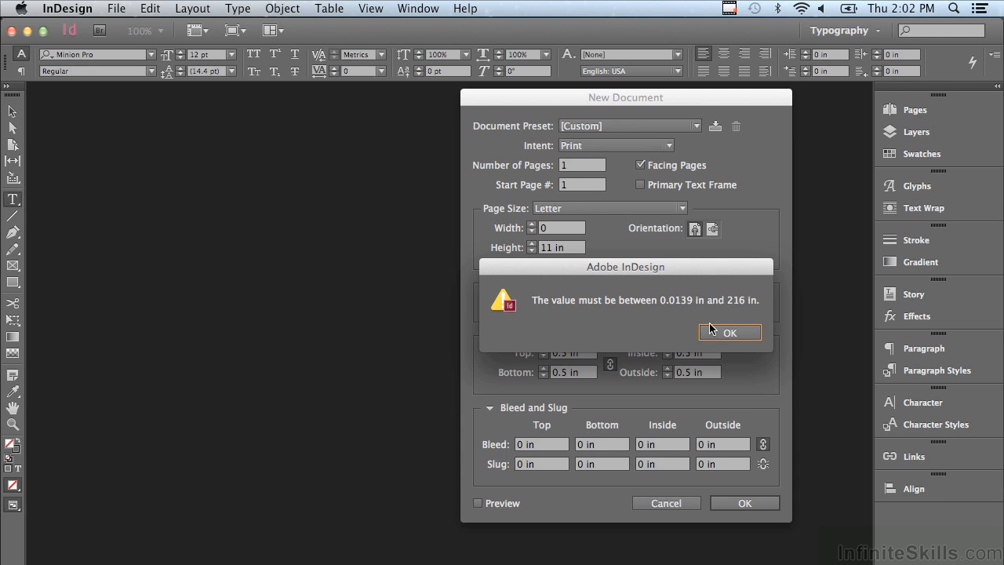
click(730, 333)
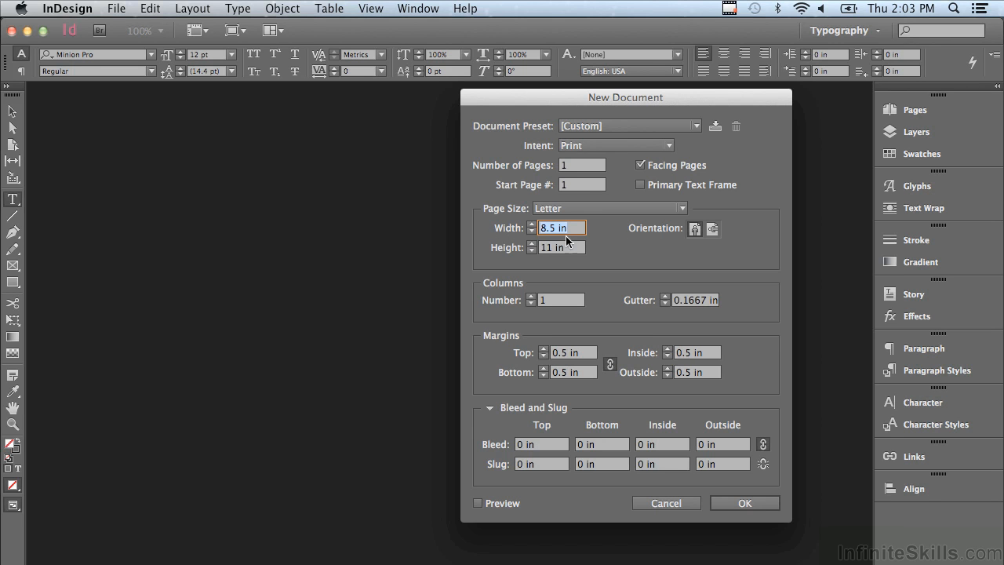
click(712, 229)
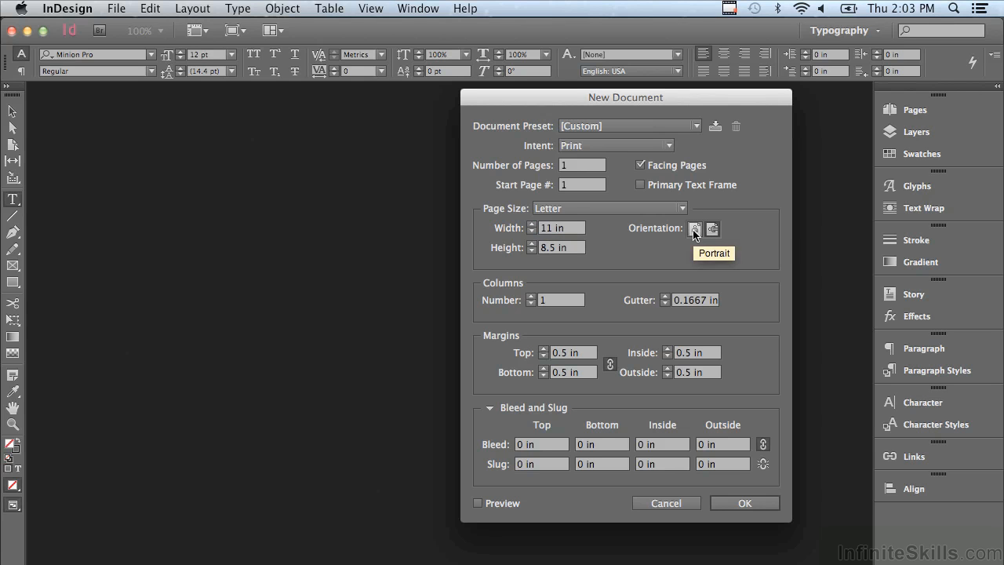
click(693, 233)
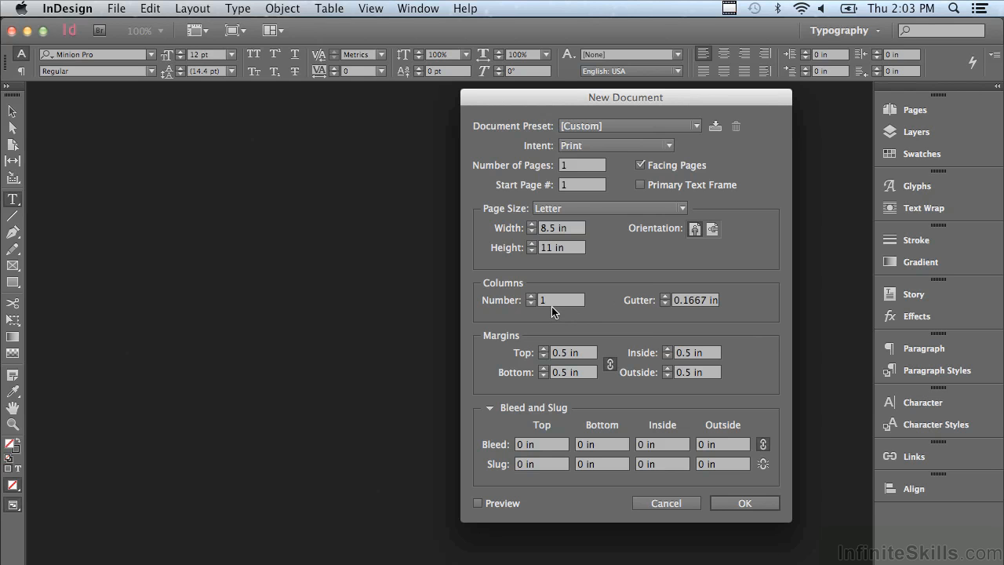
Set the number of columns to 2 and all four linked margins to 0.5 in.
click(530, 296)
click(611, 370)
click(544, 356)
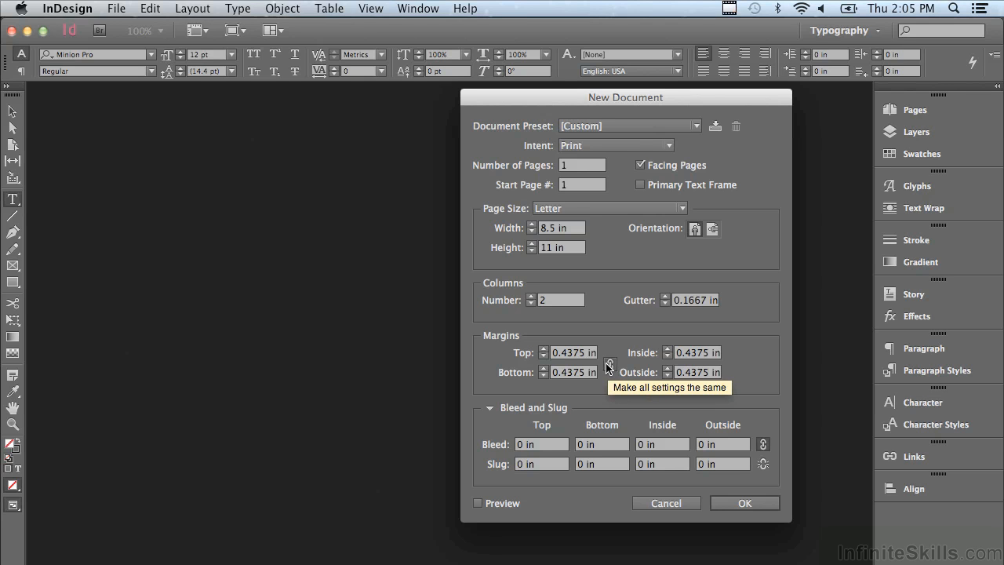
click(543, 350)
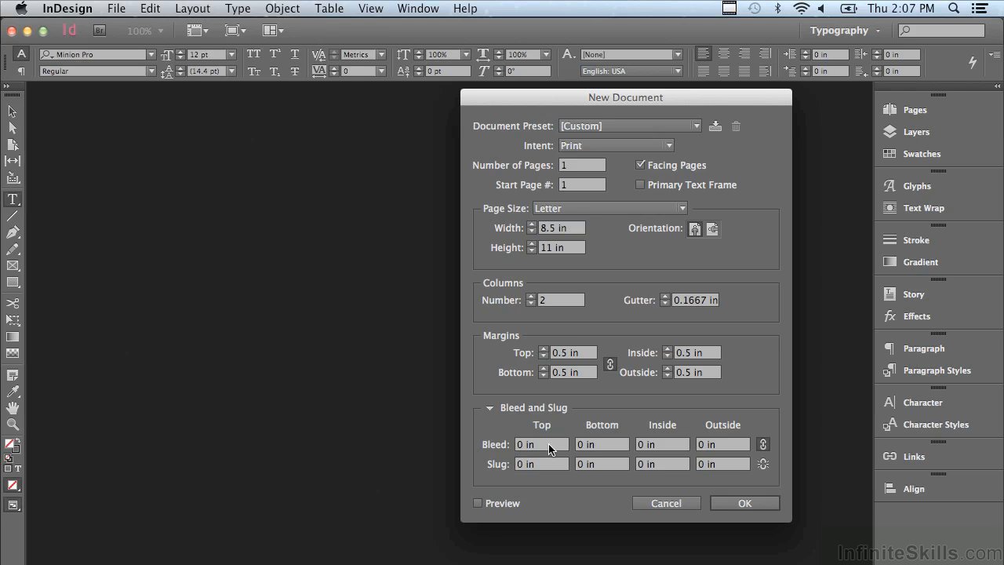
Set the bleed to 0.125 in on all four sides.
click(550, 445)
text(0.0625 in)
key(Up)
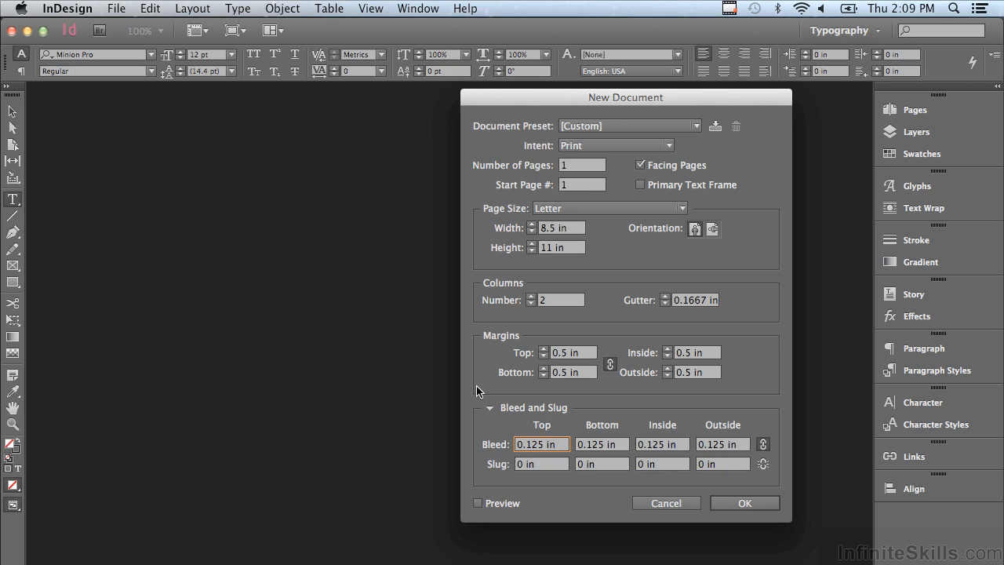
Preview the page layout beside the dialog, keep the Custom document preset, and create the document.
click(477, 504)
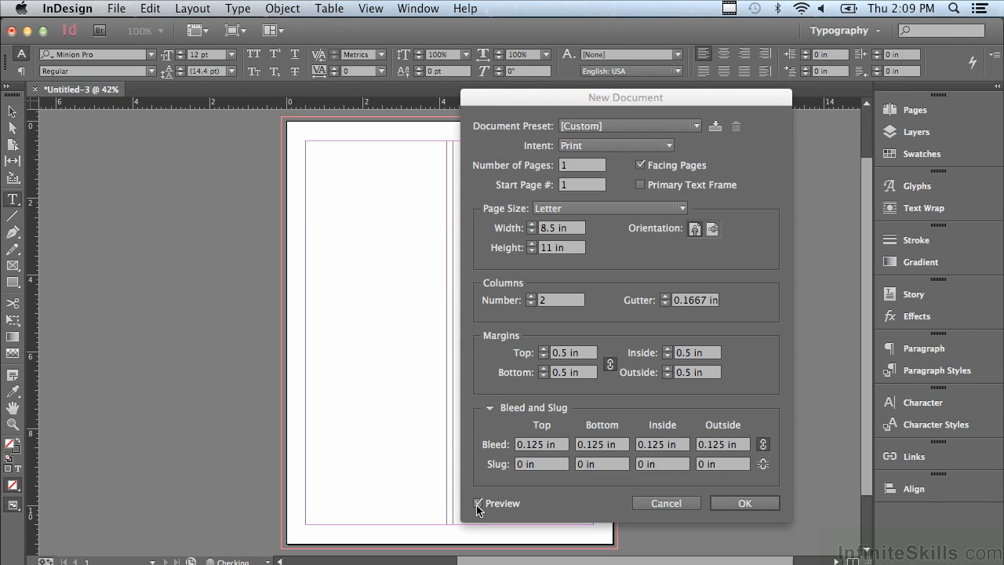
drag(513, 102, 684, 117)
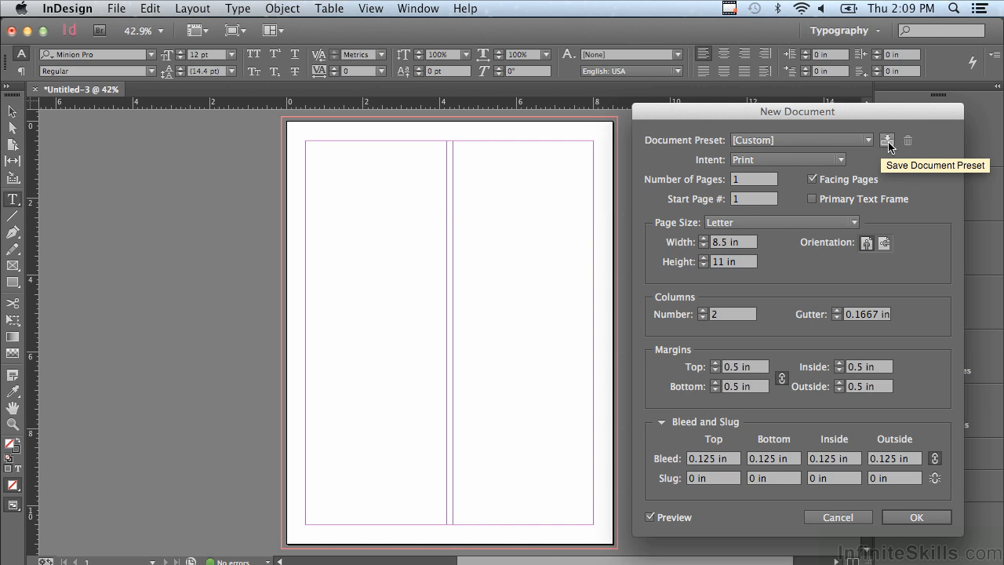
click(847, 140)
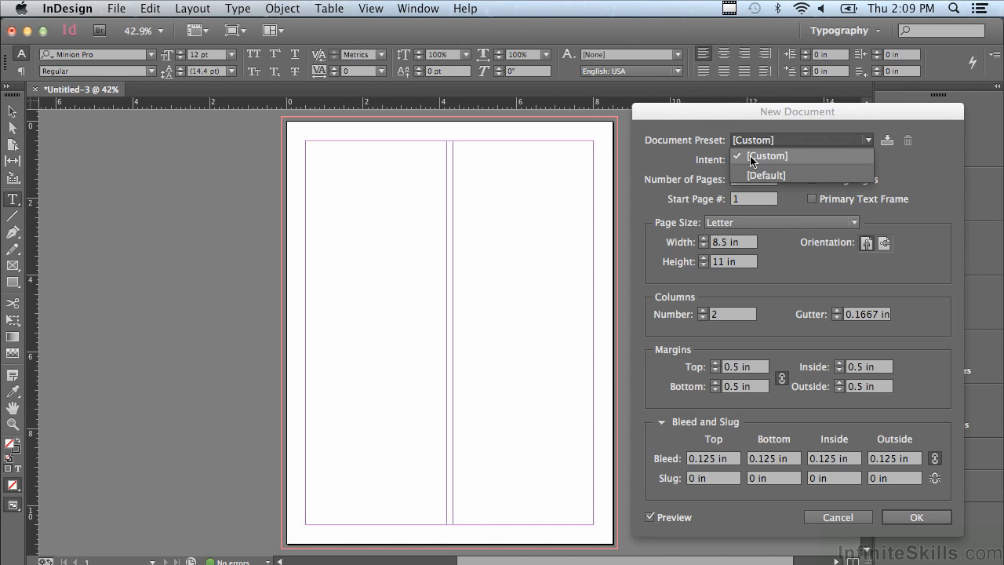
click(653, 153)
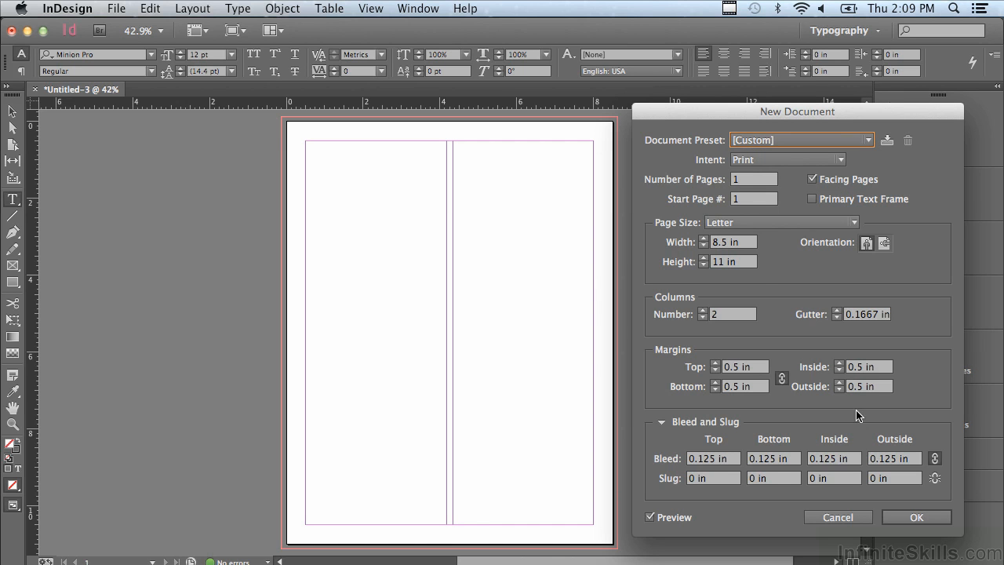
click(914, 517)
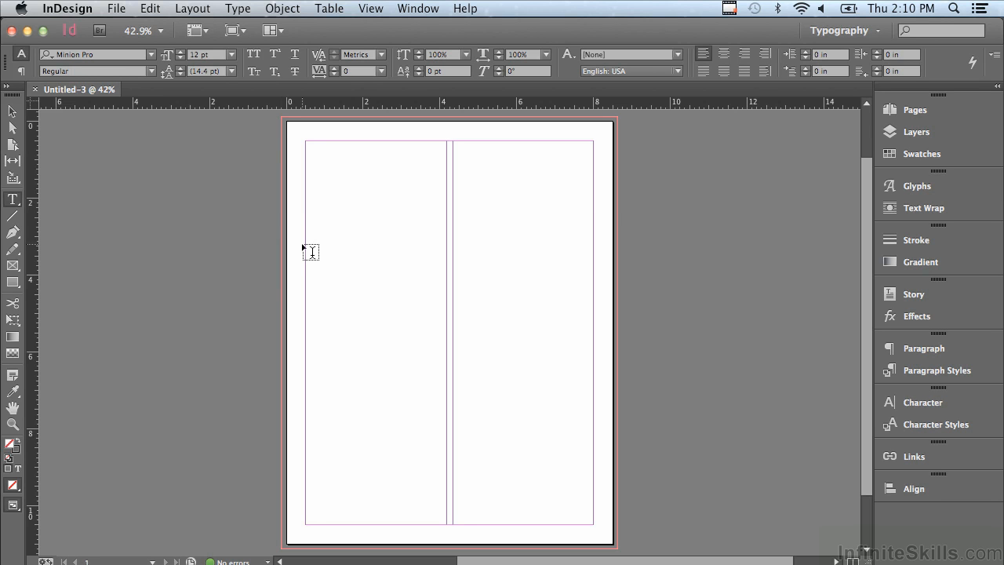
Try the InDesign CC template and InDesign CS4 or later (IDML) formats for saving the document, and cancel the save.
click(115, 10)
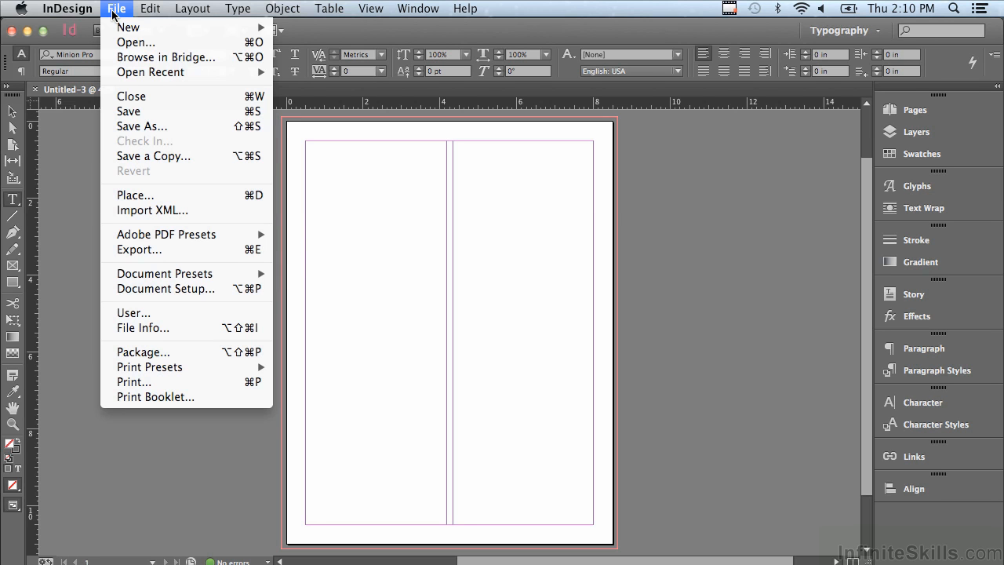
click(128, 127)
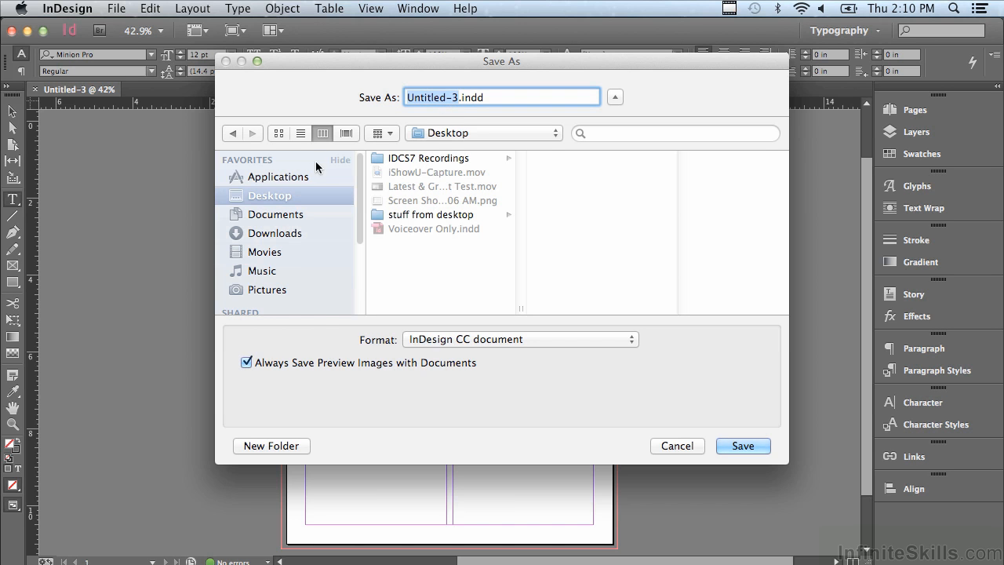
click(462, 340)
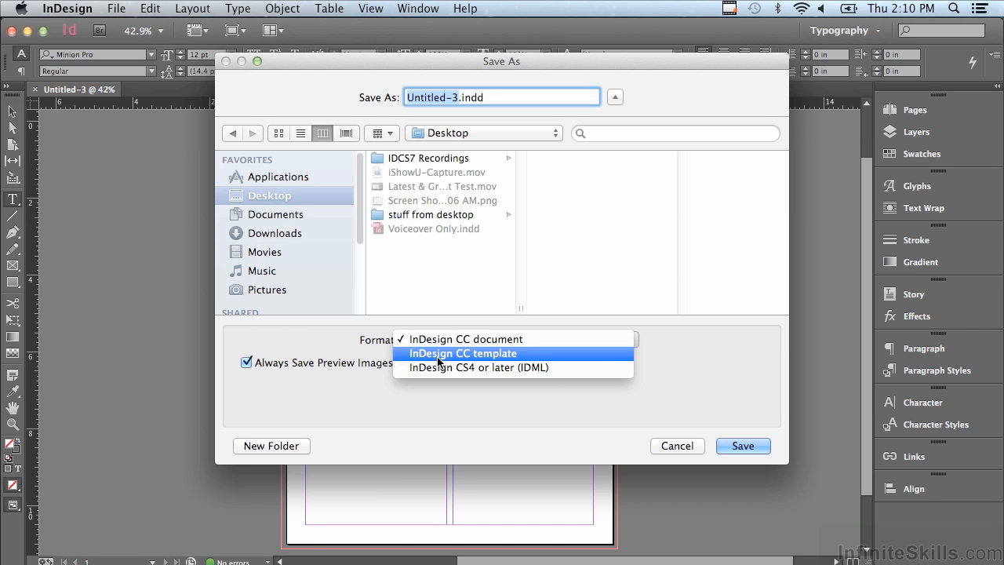
click(439, 360)
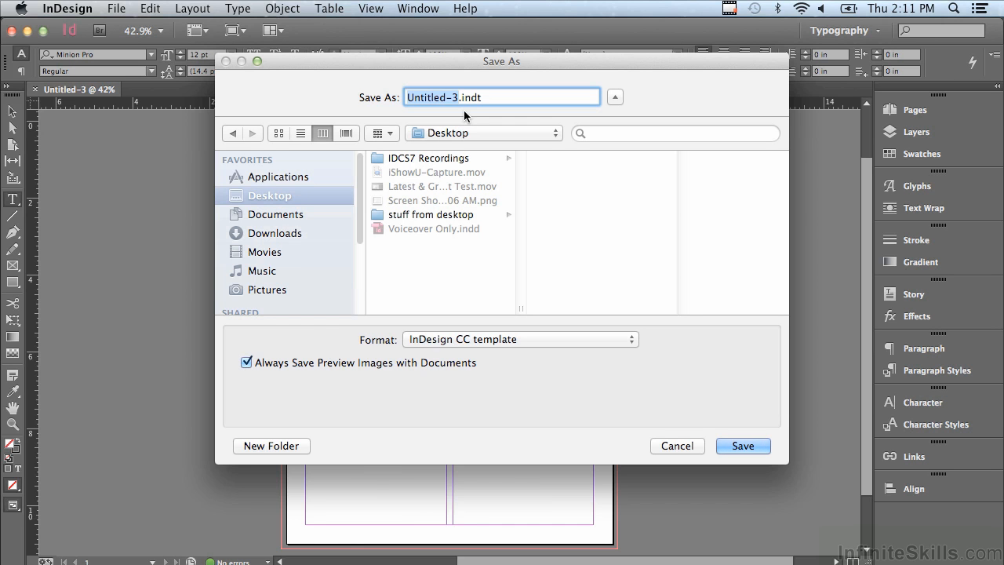
click(441, 338)
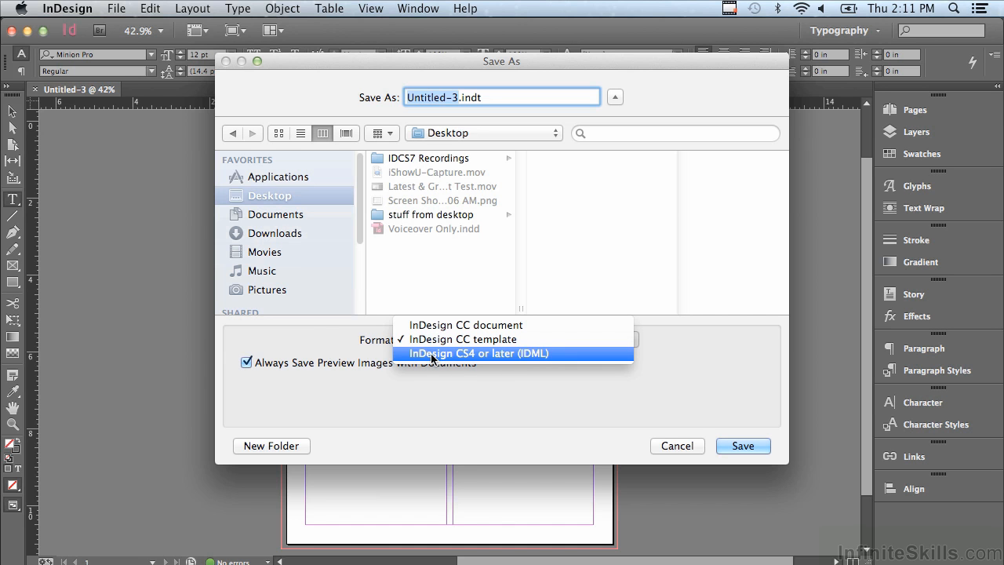
click(432, 354)
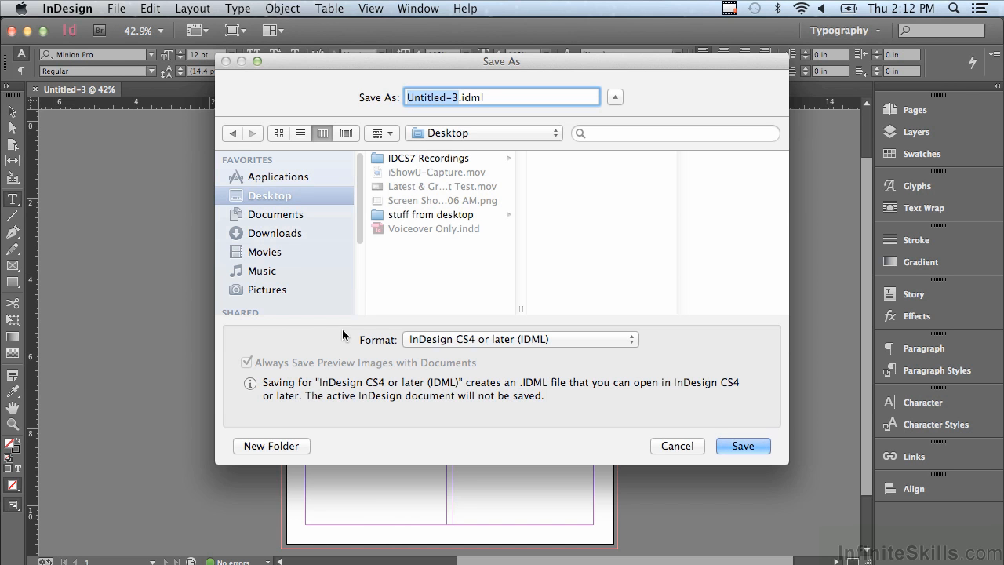
click(668, 448)
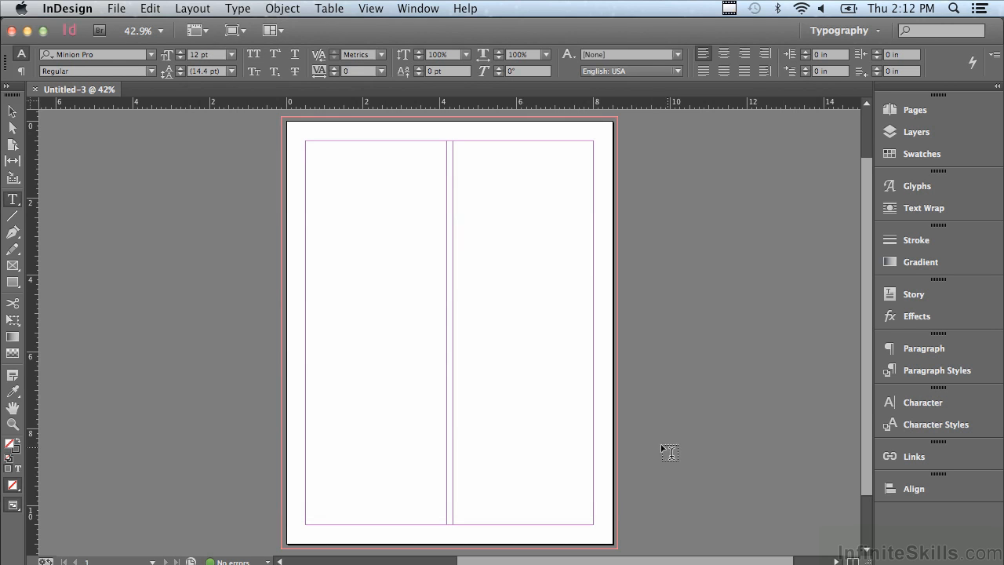
Close the untitled two-column document and check the Application Frame setting.
click(37, 91)
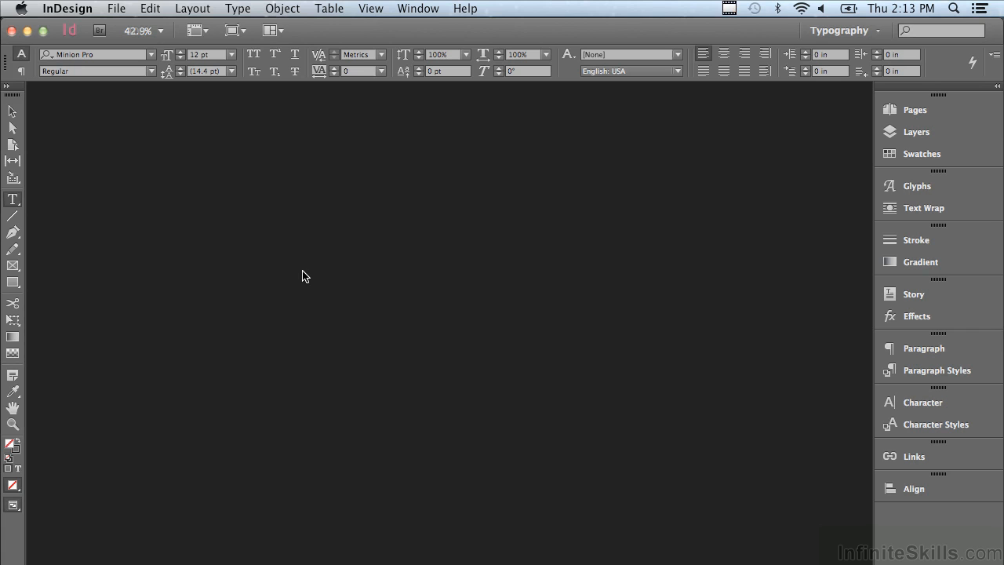
click(434, 9)
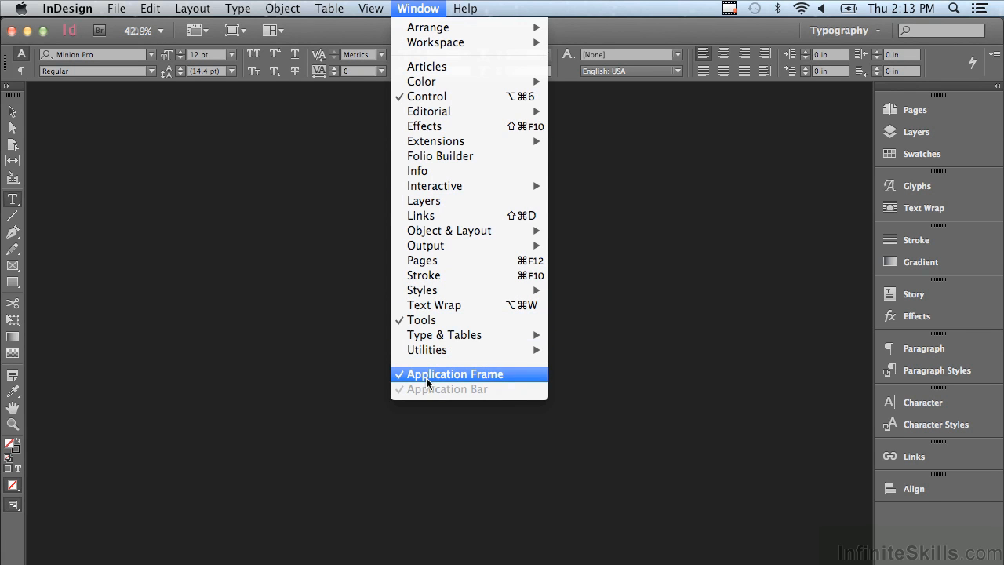
click(250, 327)
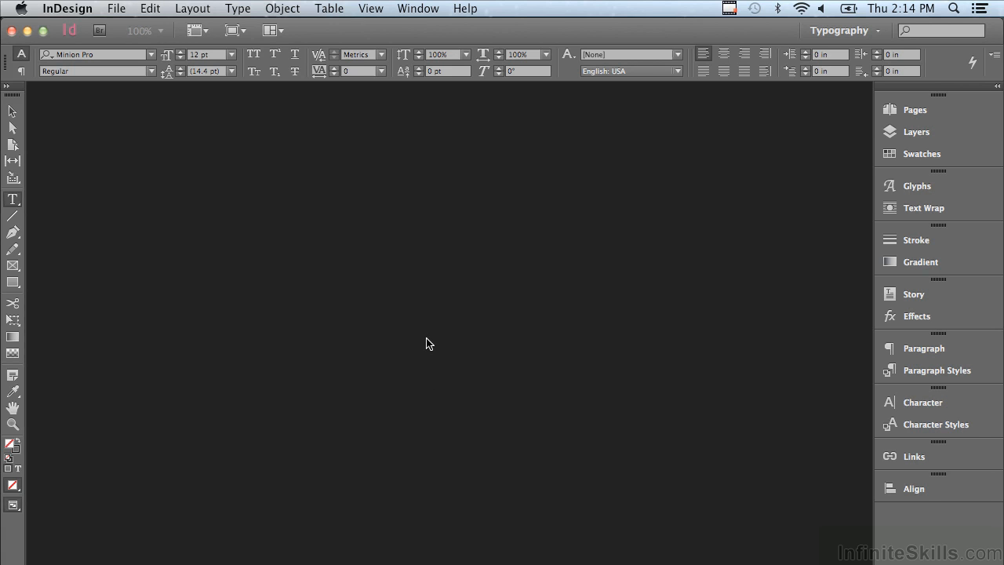
key(super+o)
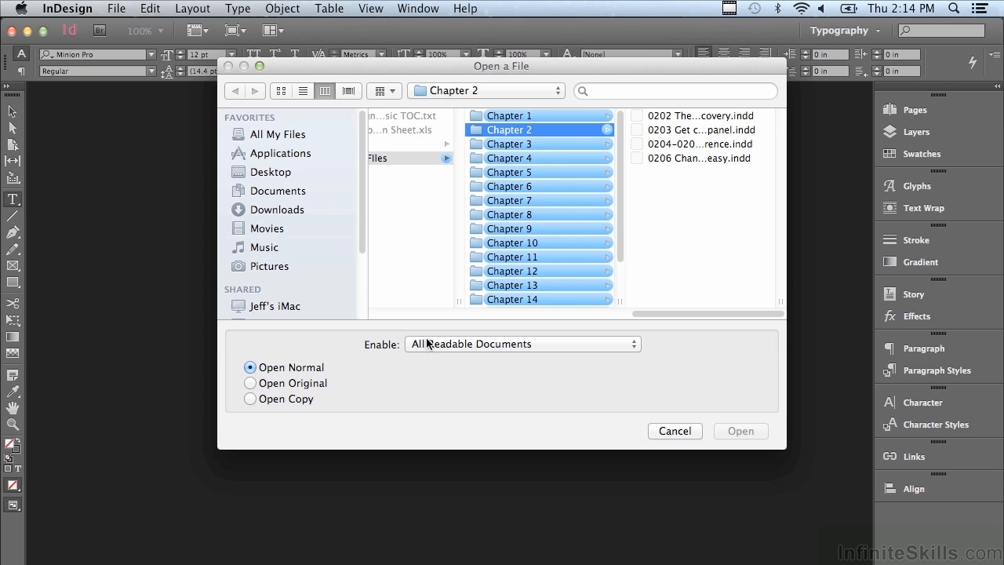
click(652, 160)
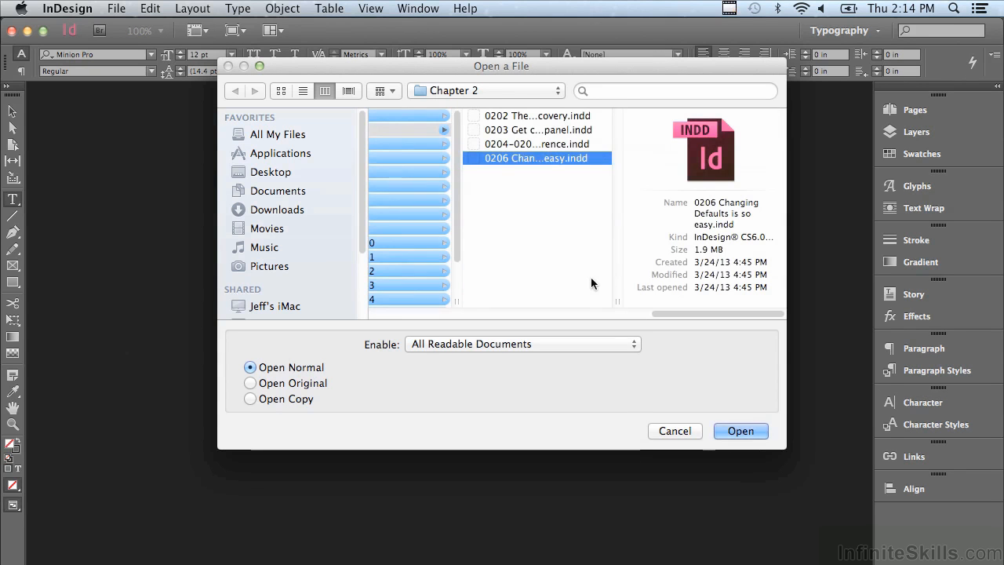
click(677, 431)
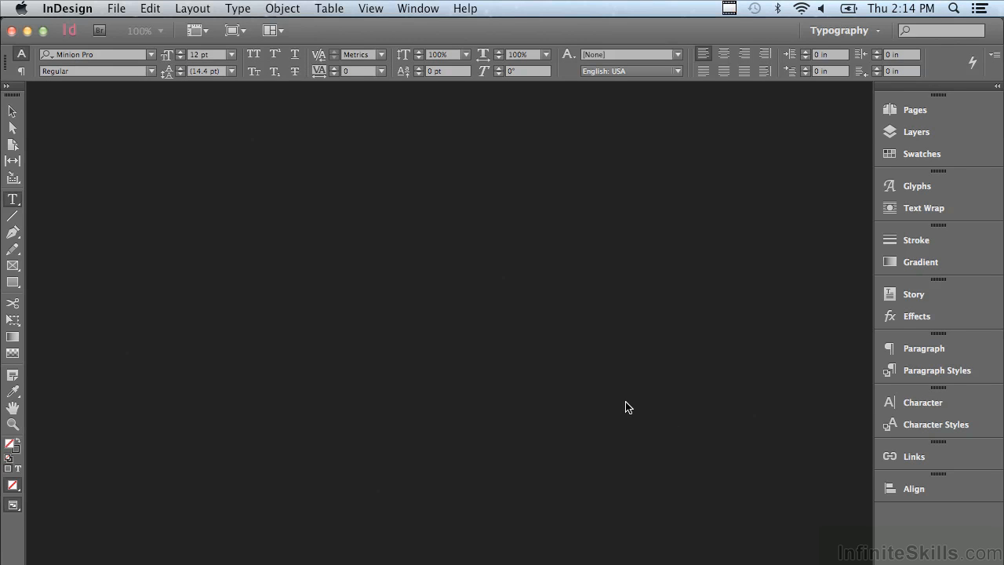
Open "0206 Changing Defaults is so easy.indd" from the Chapter 2 folder with Open Normal, after trying Open Original.
click(118, 8)
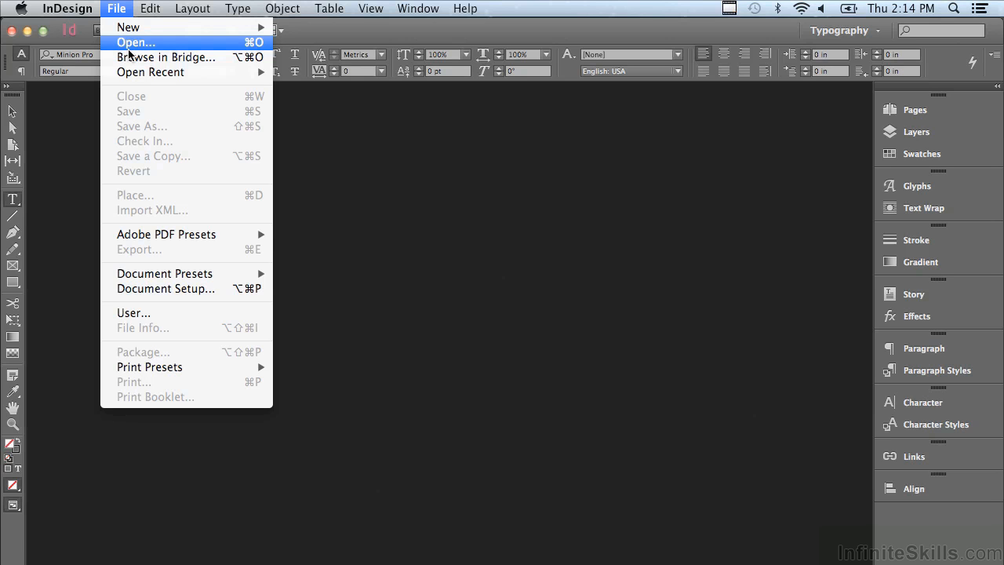
click(128, 49)
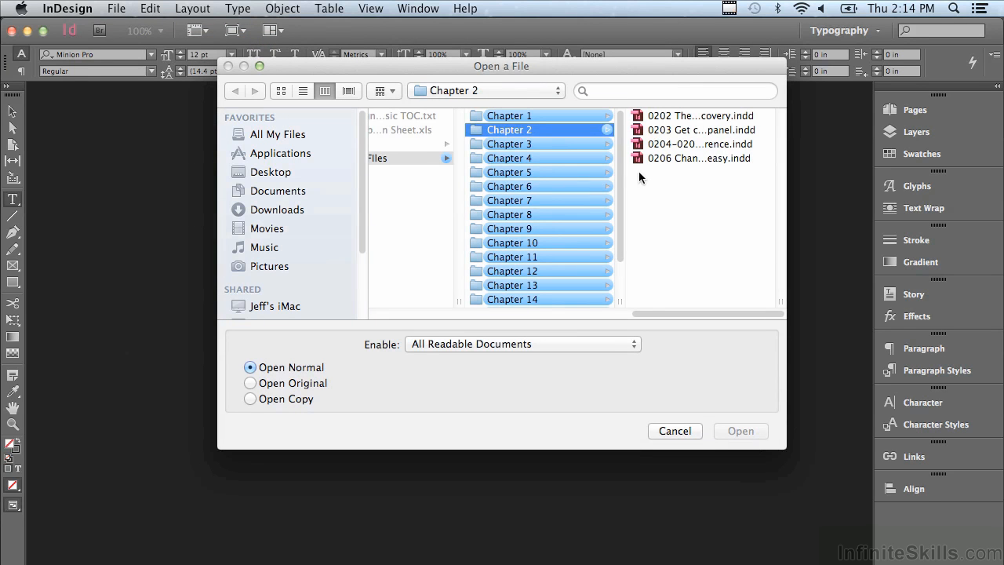
click(656, 157)
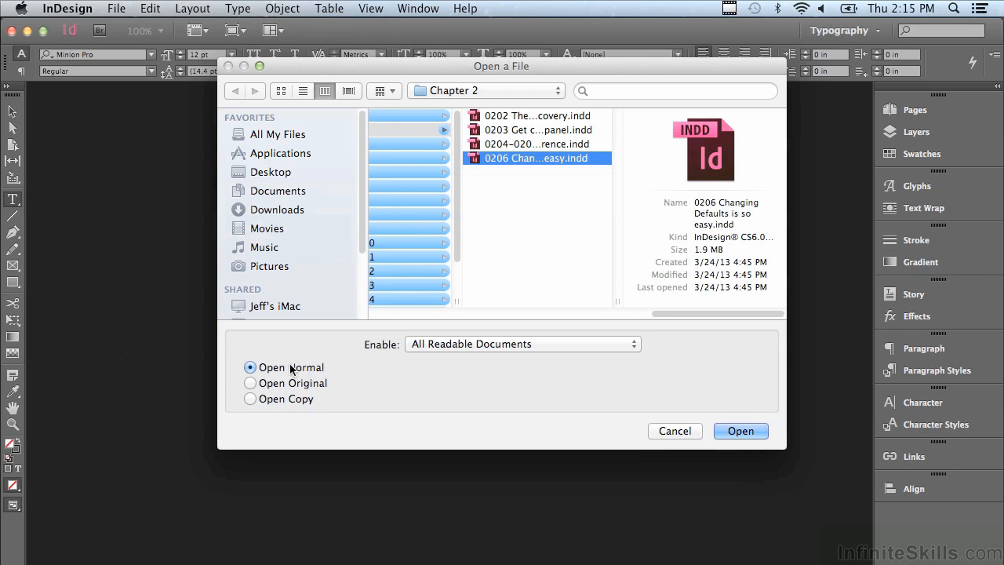
click(251, 382)
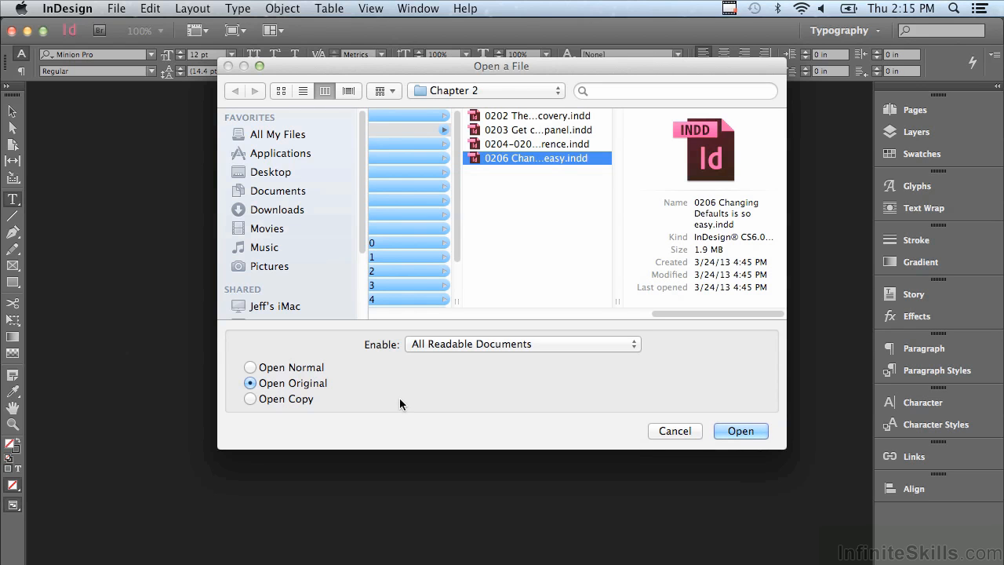
click(248, 367)
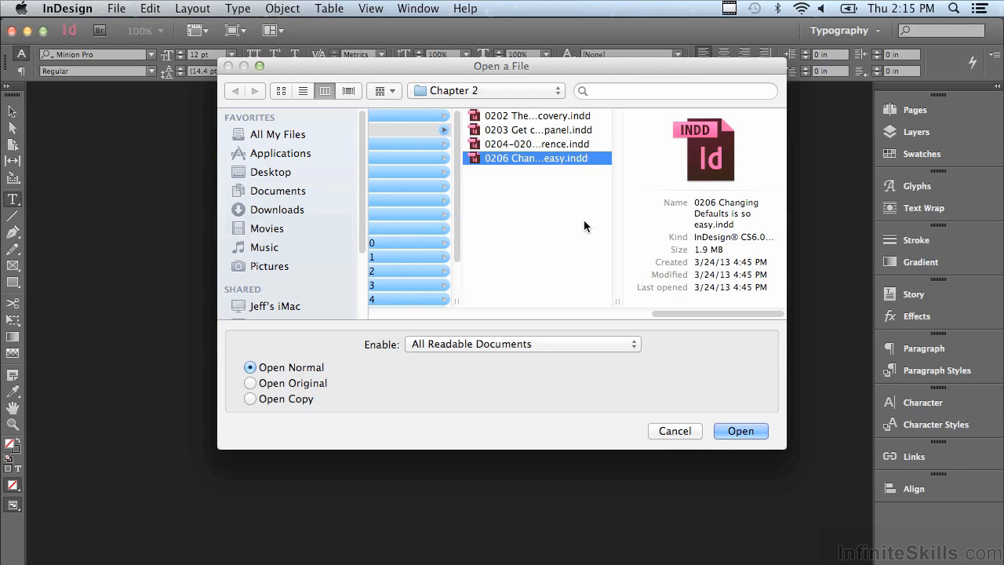
click(740, 431)
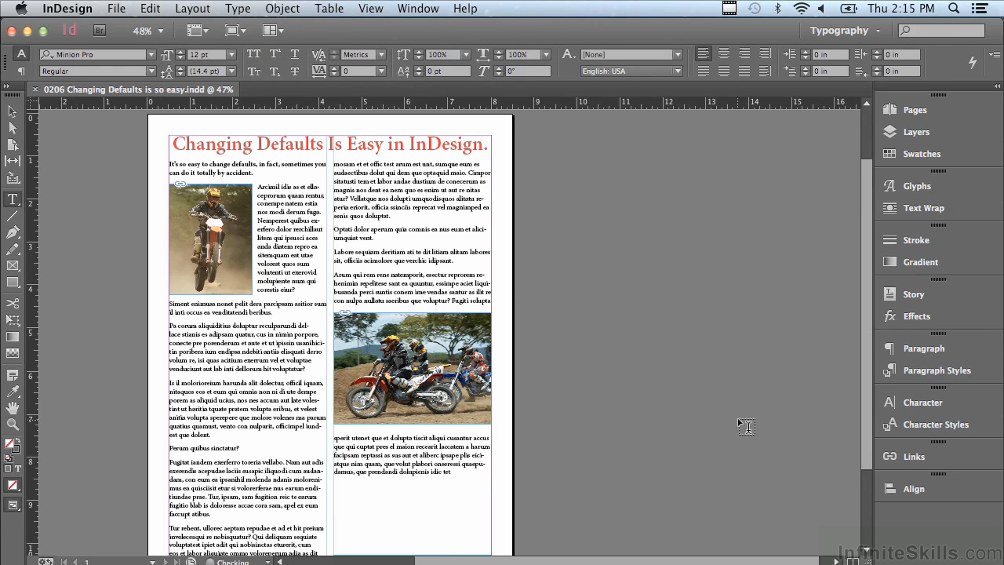